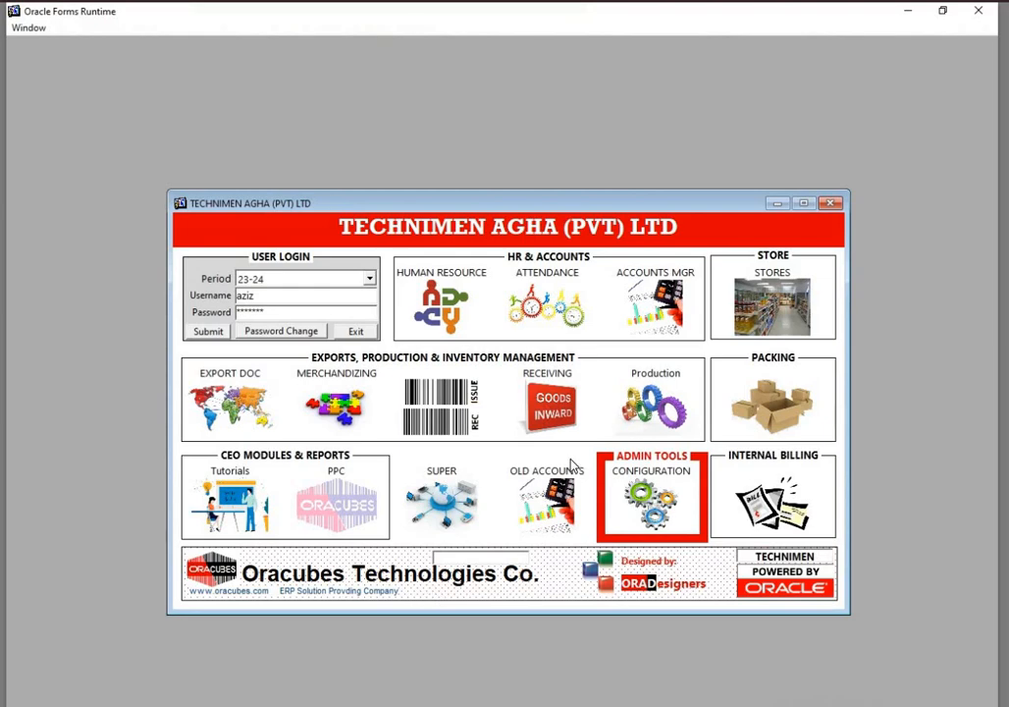
Open the PO Dashboard in the Receiving module and list the purchase orders sorted by PO number
click(547, 406)
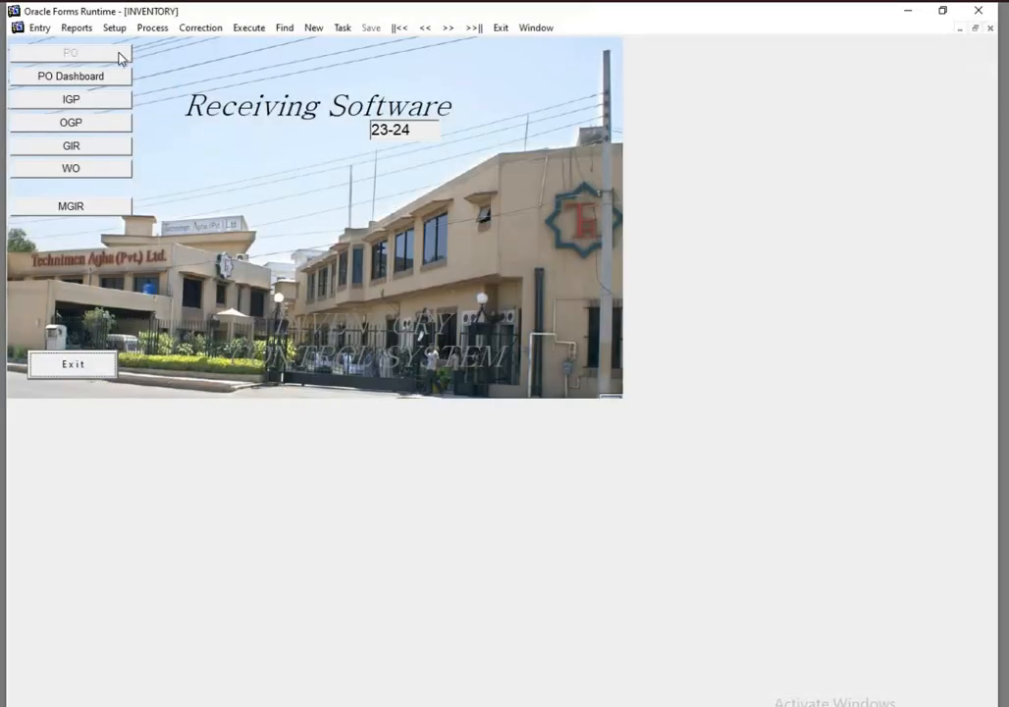
click(40, 28)
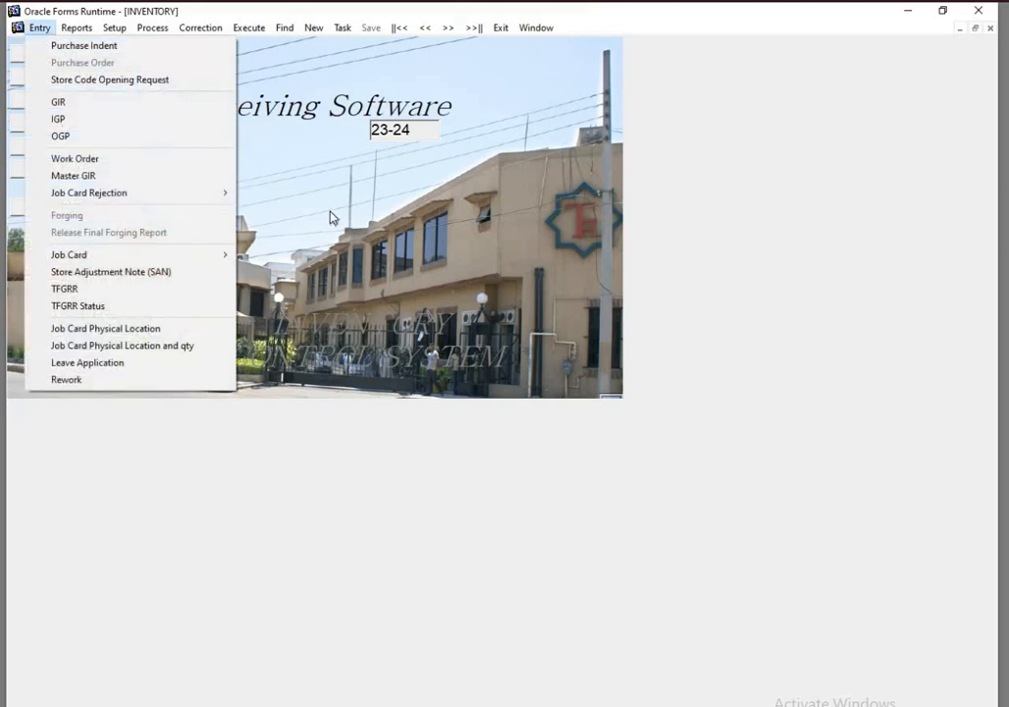
click(397, 314)
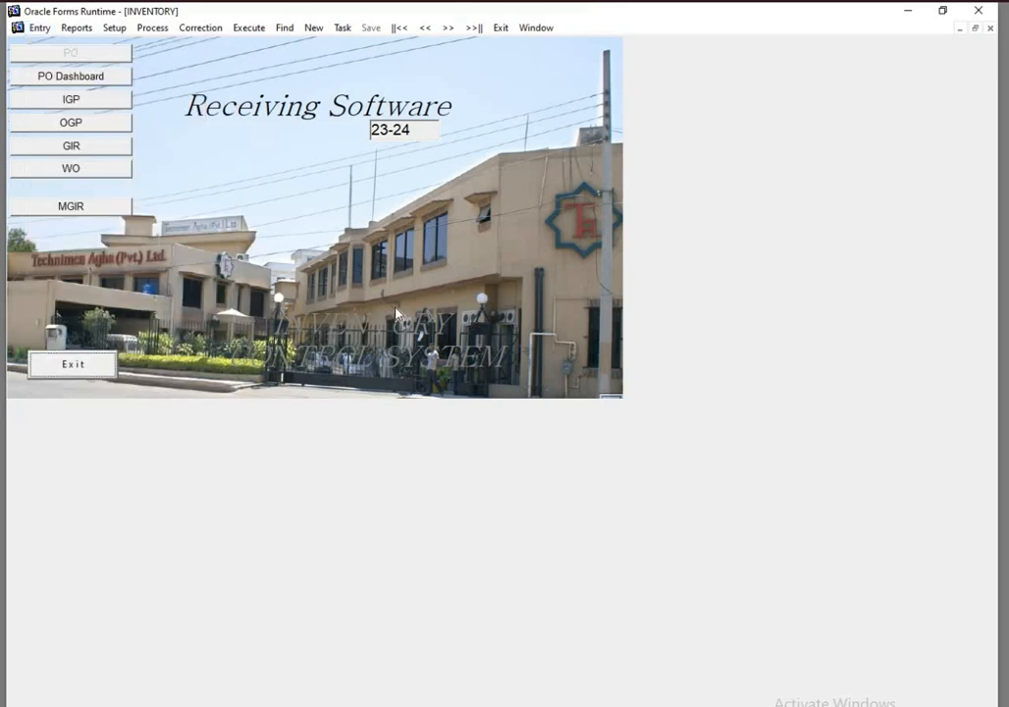
click(89, 78)
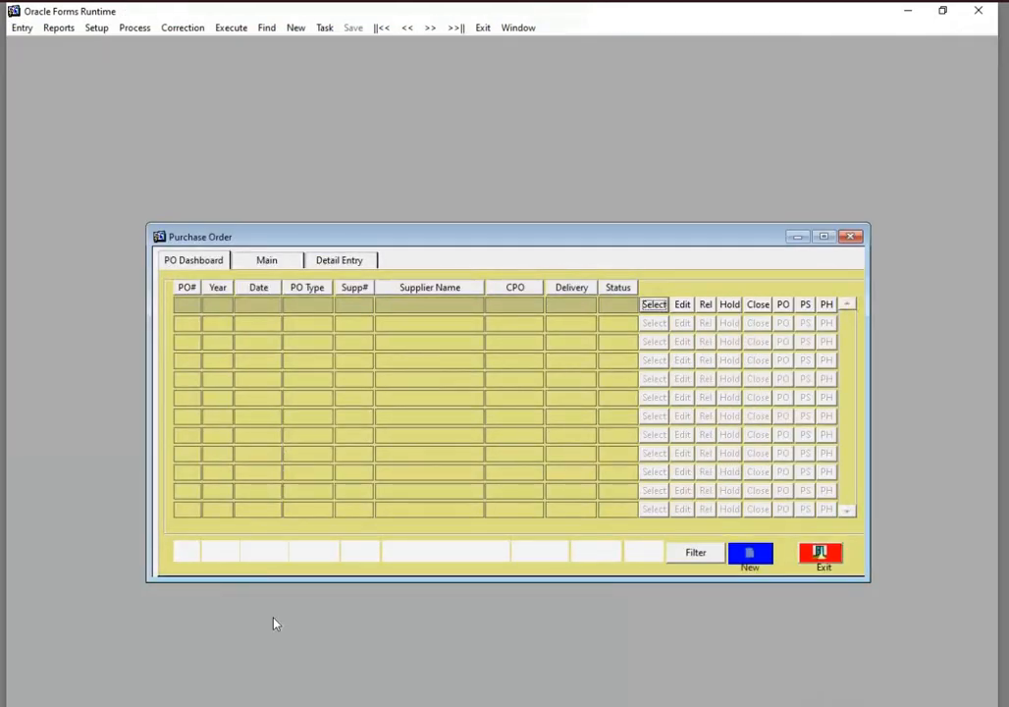
click(187, 288)
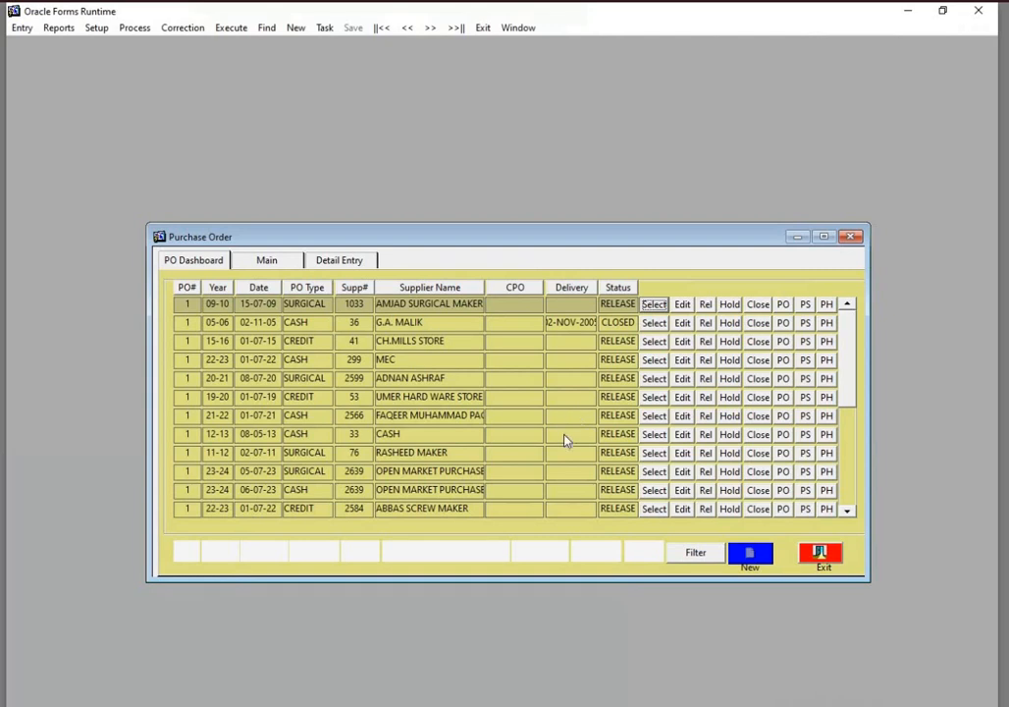
Filter the purchase orders by a PO number, then narrow the list to year 23-24
click(191, 550)
text(454)
click(695, 555)
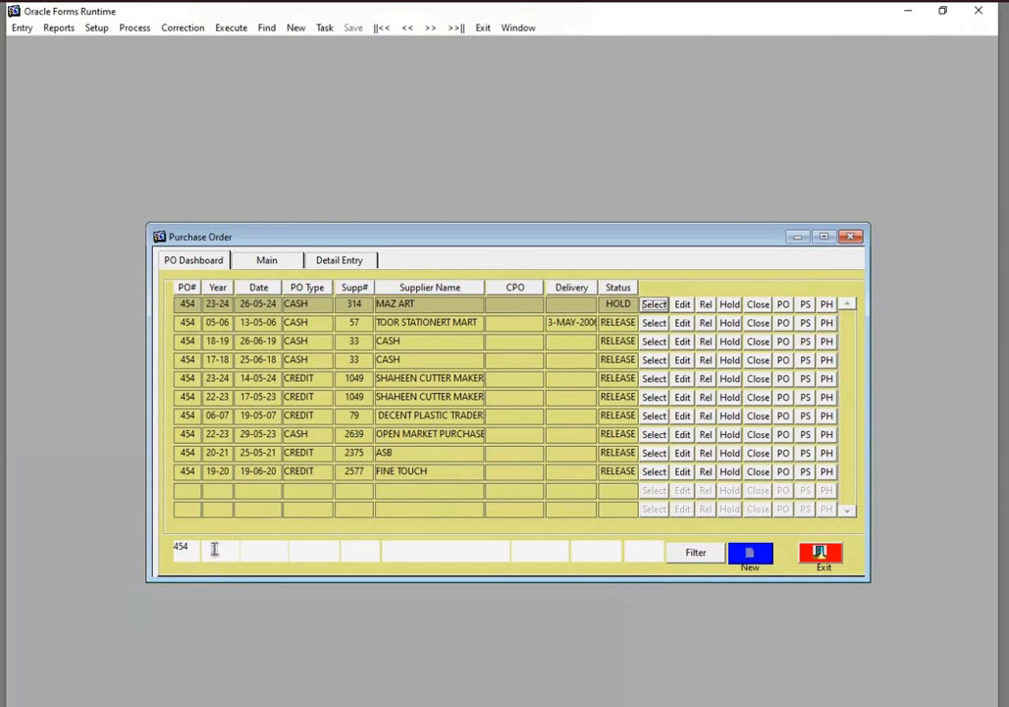
click(216, 552)
text(23-24)
click(693, 553)
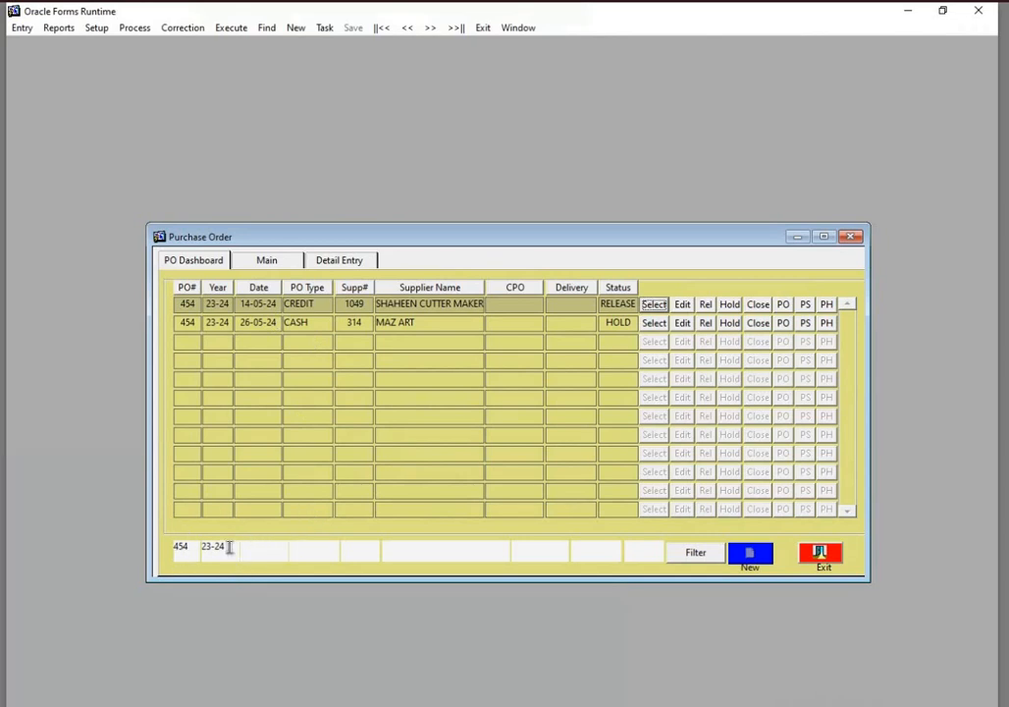
Narrow the filtered purchase orders to PO type CASH
click(304, 553)
text(CASH)
click(691, 554)
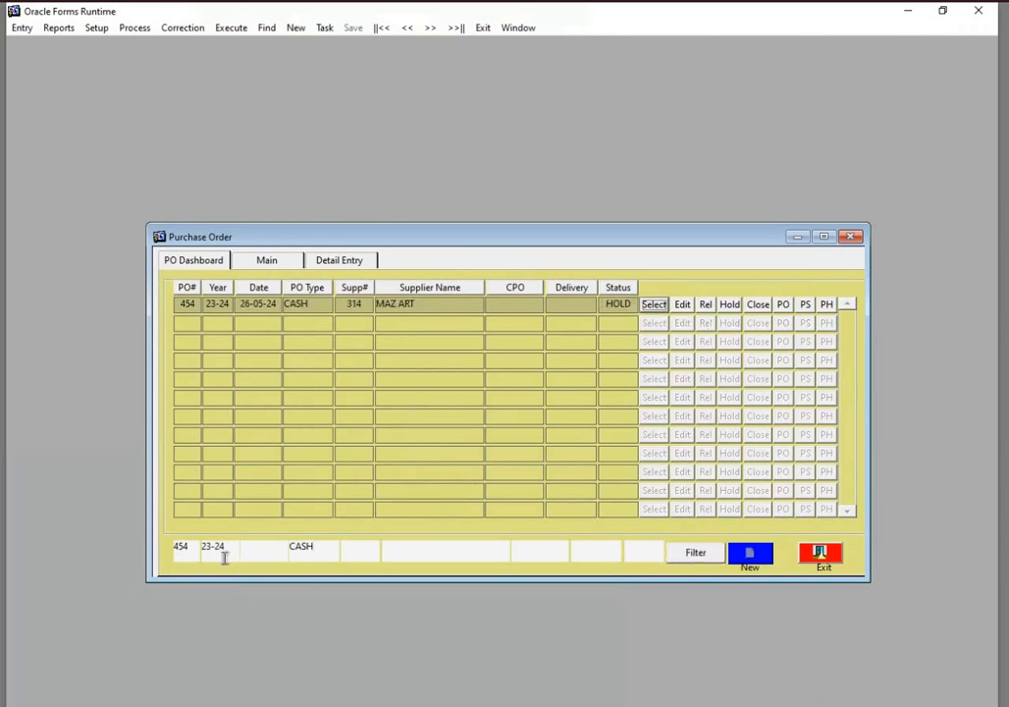
Remove the PO number and PO type criteria and filter the orders by year 23-24 alone
drag(193, 547, 162, 546)
key(BackSpace)
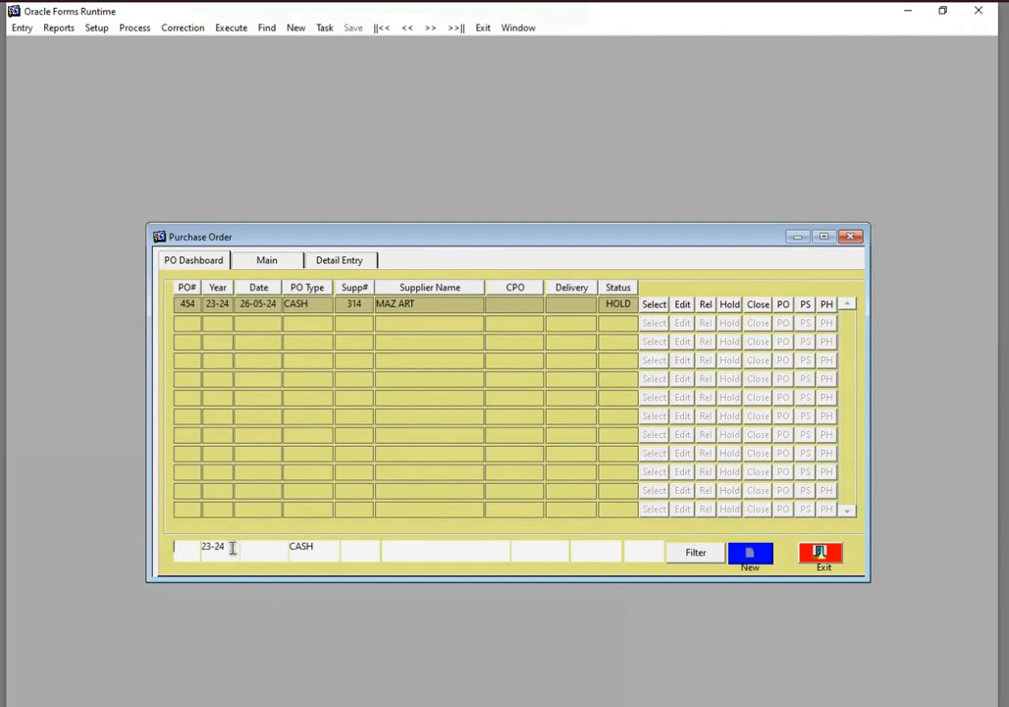
key(Tab)
drag(326, 549, 216, 573)
key(BackSpace)
click(702, 555)
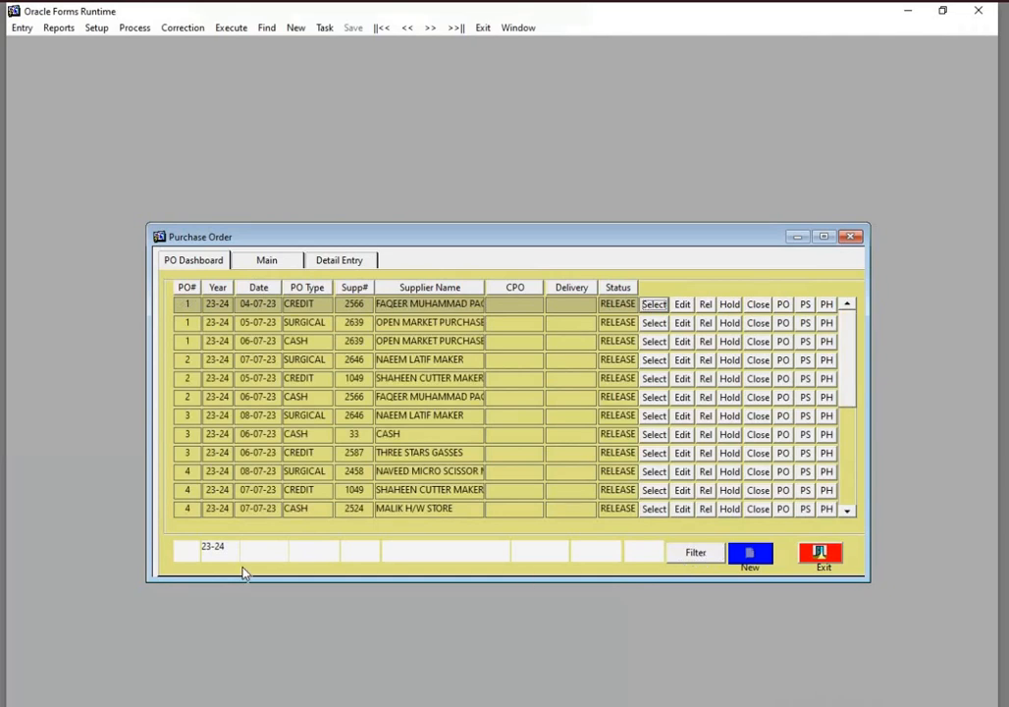
Replace the year criterion with the date 07-JUL-2023 and filter the purchase orders
drag(232, 549, 164, 534)
key(BackSpace)
click(258, 550)
text(070)
key(BackSpace)
key(BackSpace)
text(-JUL-2023)
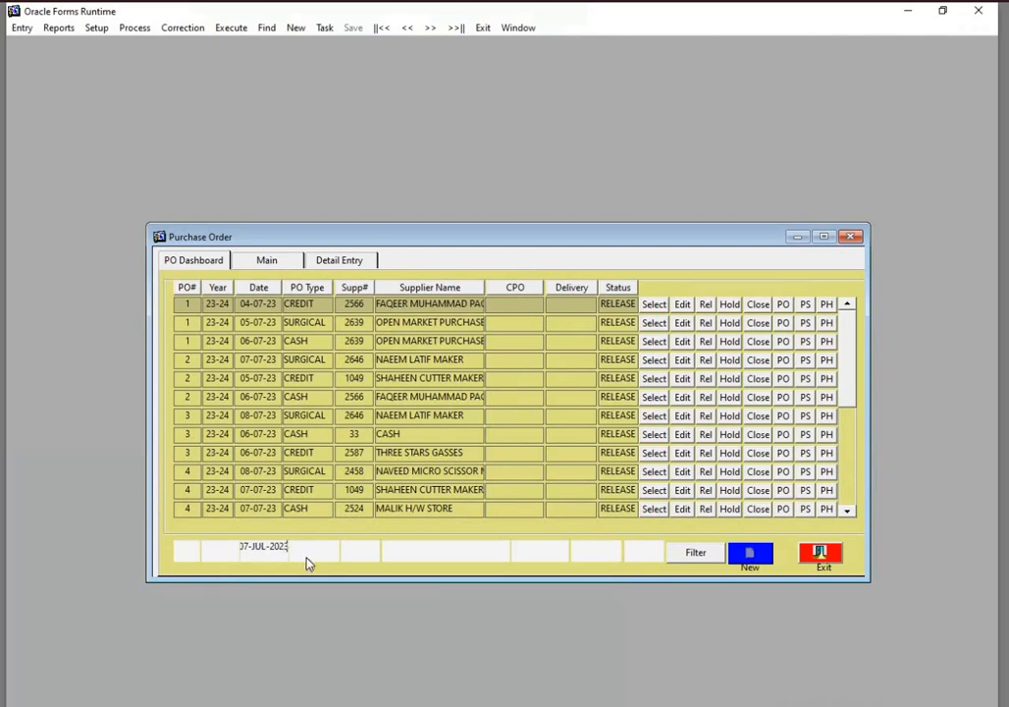
click(696, 553)
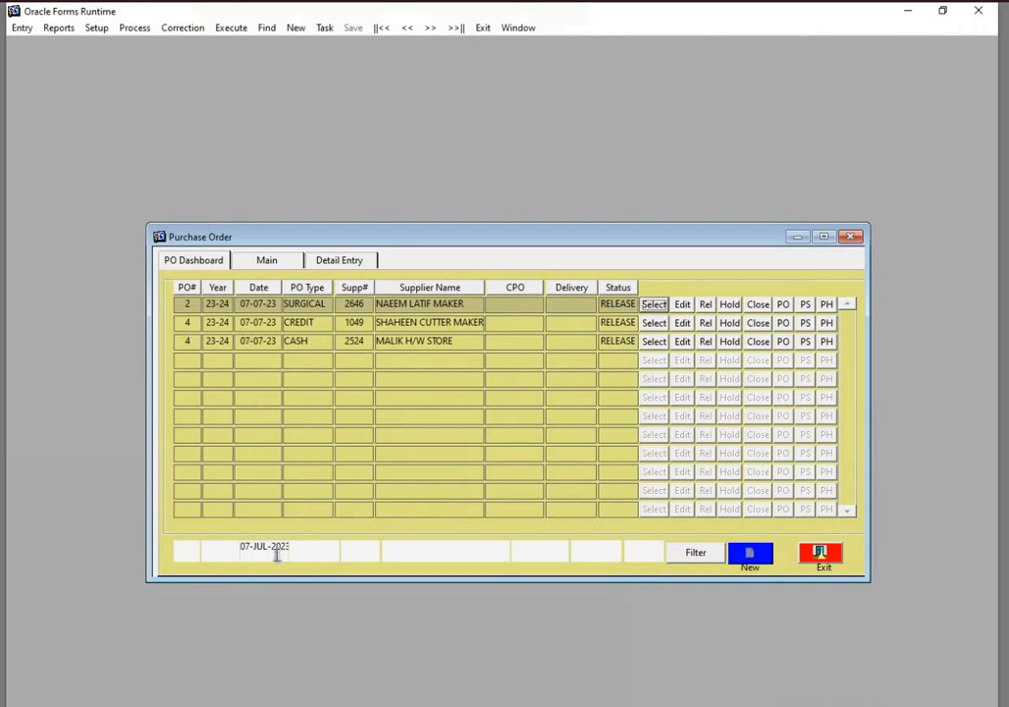
Clear the date criterion from the dashboard's filter row
click(311, 555)
key(Left)
key(Left)
key(Left)
key(Left)
key(Left)
key(Left)
key(Left)
key(Left)
key(Left)
key(Left)
key(Left)
key(Delete)
key(Delete)
key(Delete)
key(Delete)
key(Delete)
key(Delete)
key(Delete)
key(Delete)
key(Delete)
key(Delete)
key(Delete)
Try to run the PO and PH reports for the SURGICAL order dated 07-07-23 and dismiss the alerts
click(784, 305)
click(826, 305)
click(829, 307)
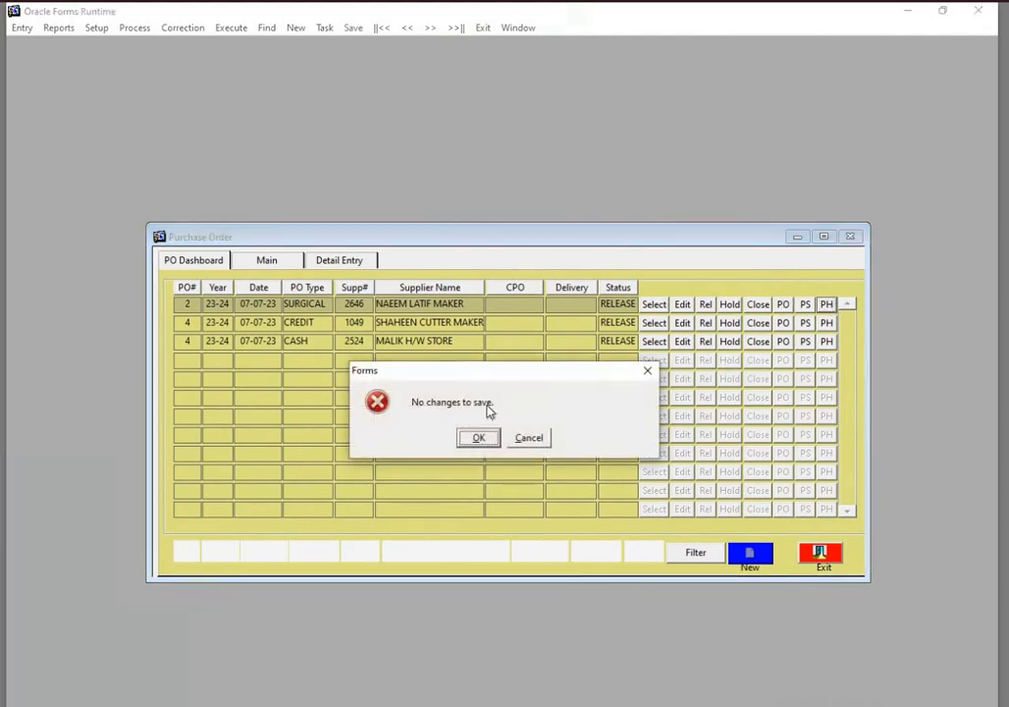
click(476, 440)
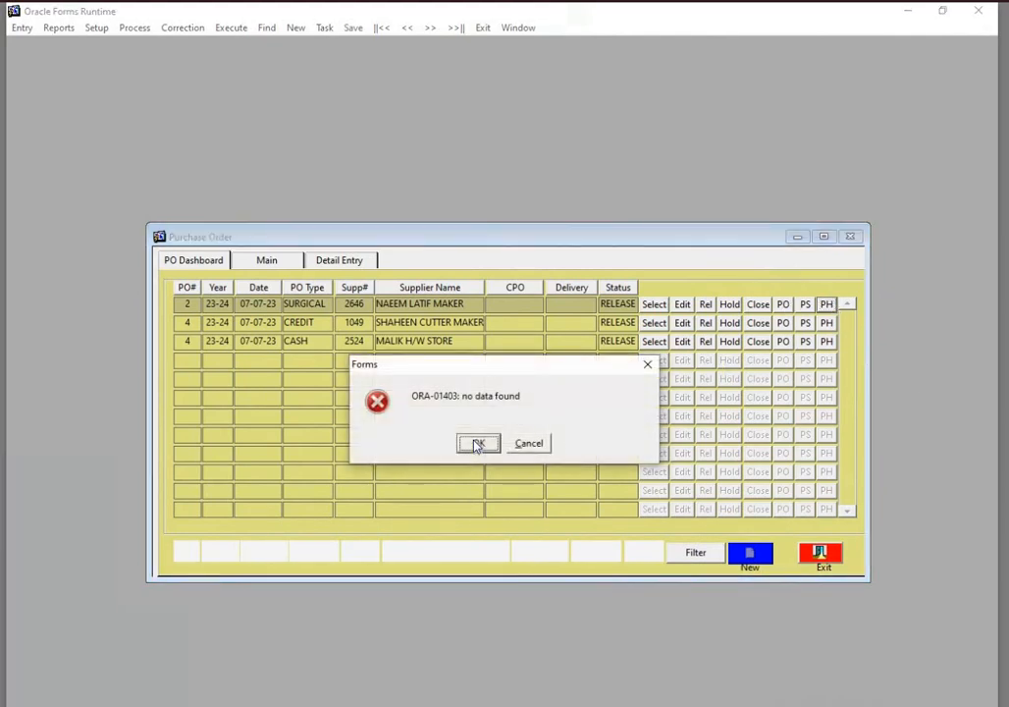
click(477, 443)
click(476, 443)
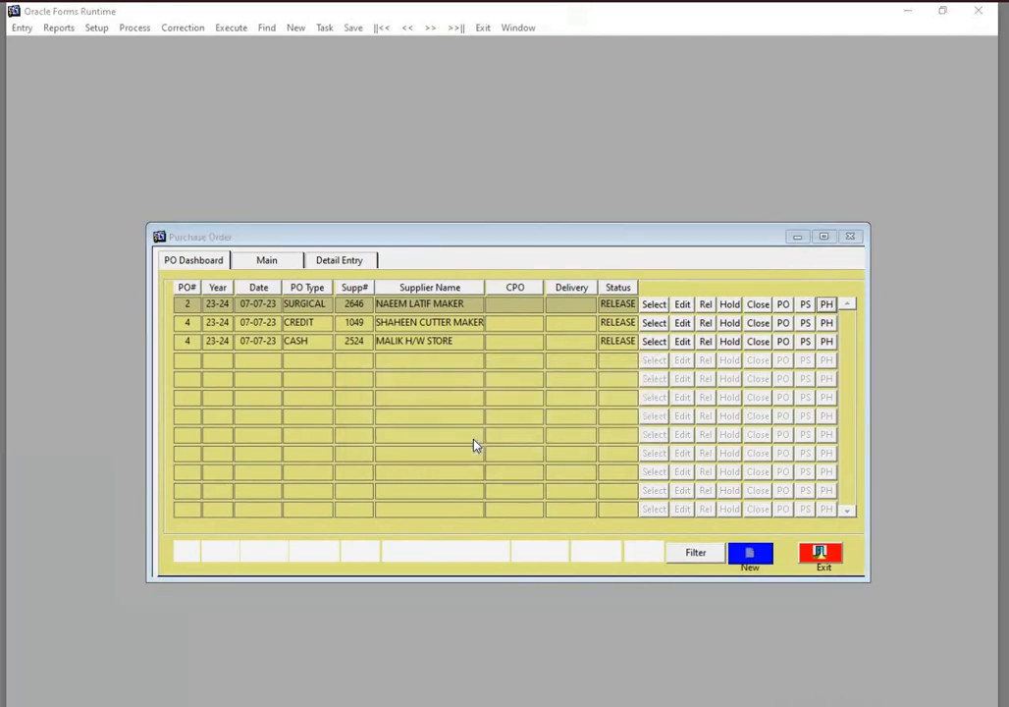
click(476, 441)
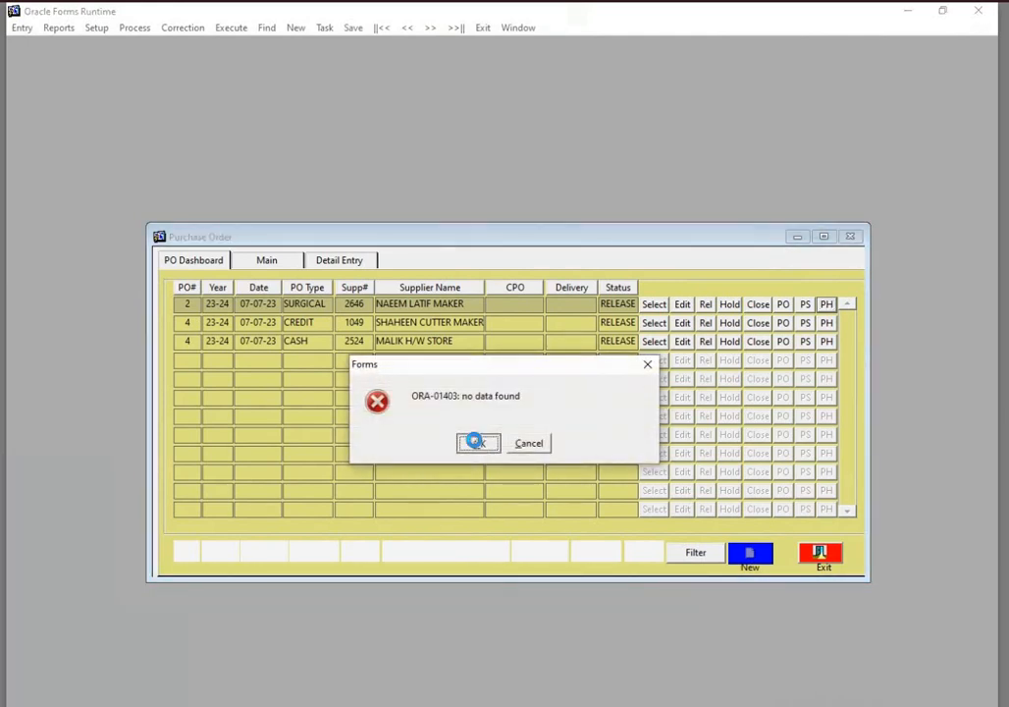
click(474, 440)
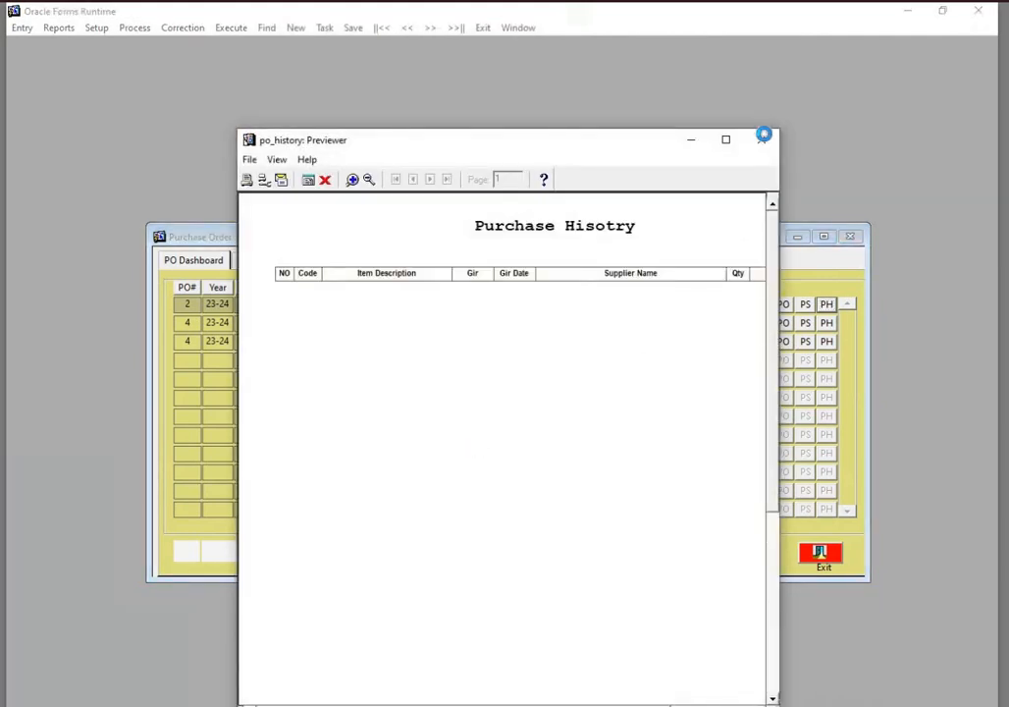
Start a new purchase order in the main entry form and leave it without saving
click(763, 139)
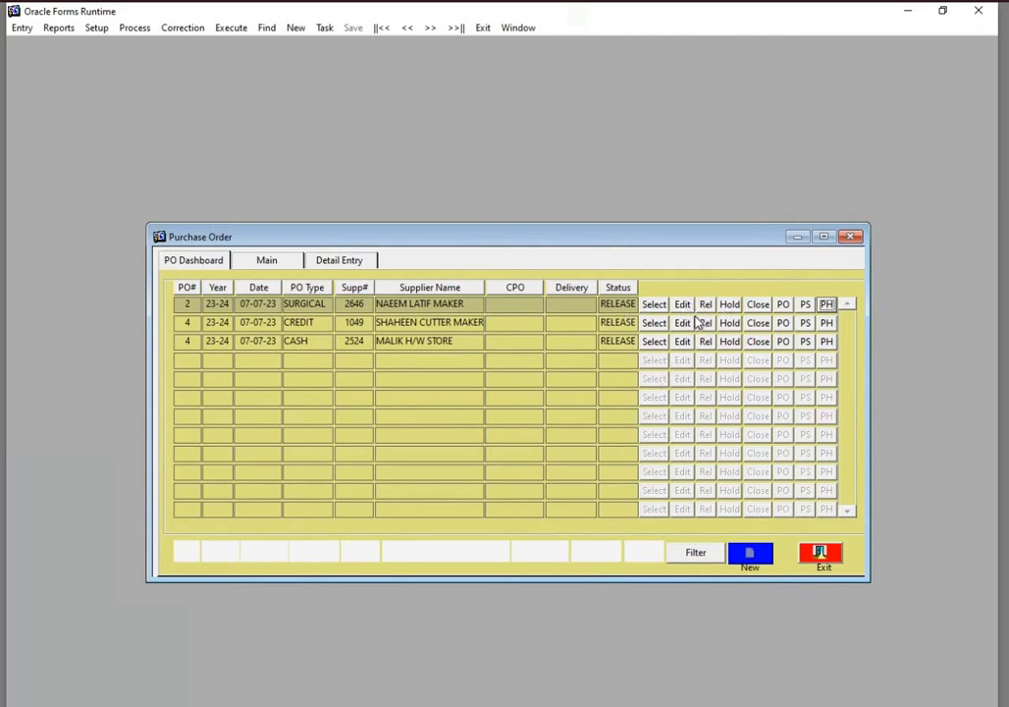
click(284, 265)
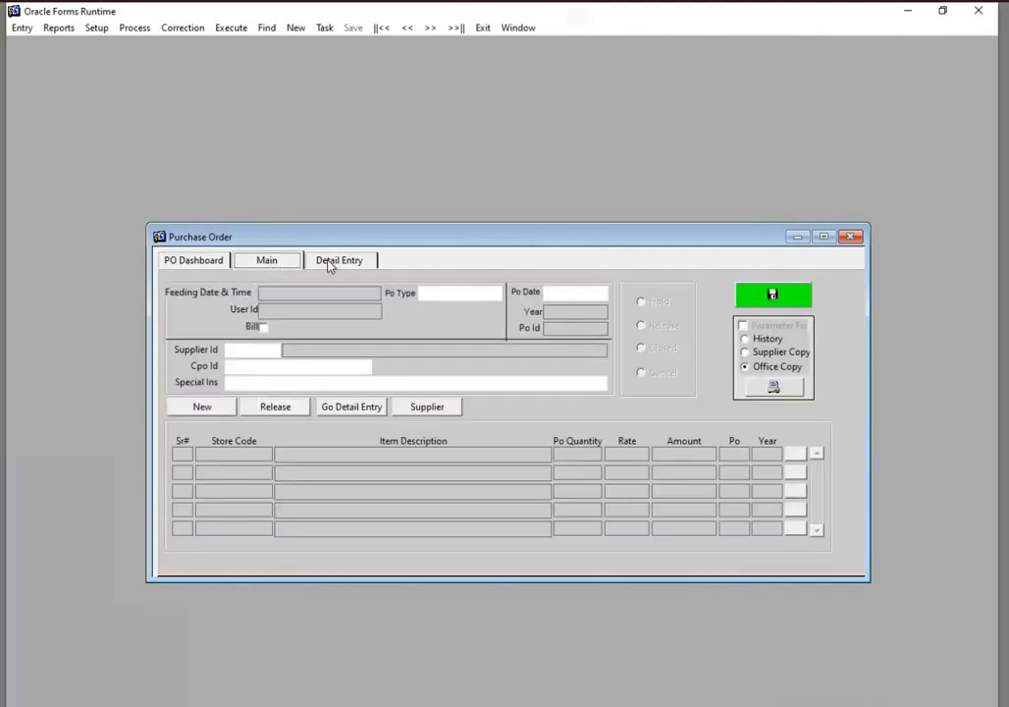
click(199, 408)
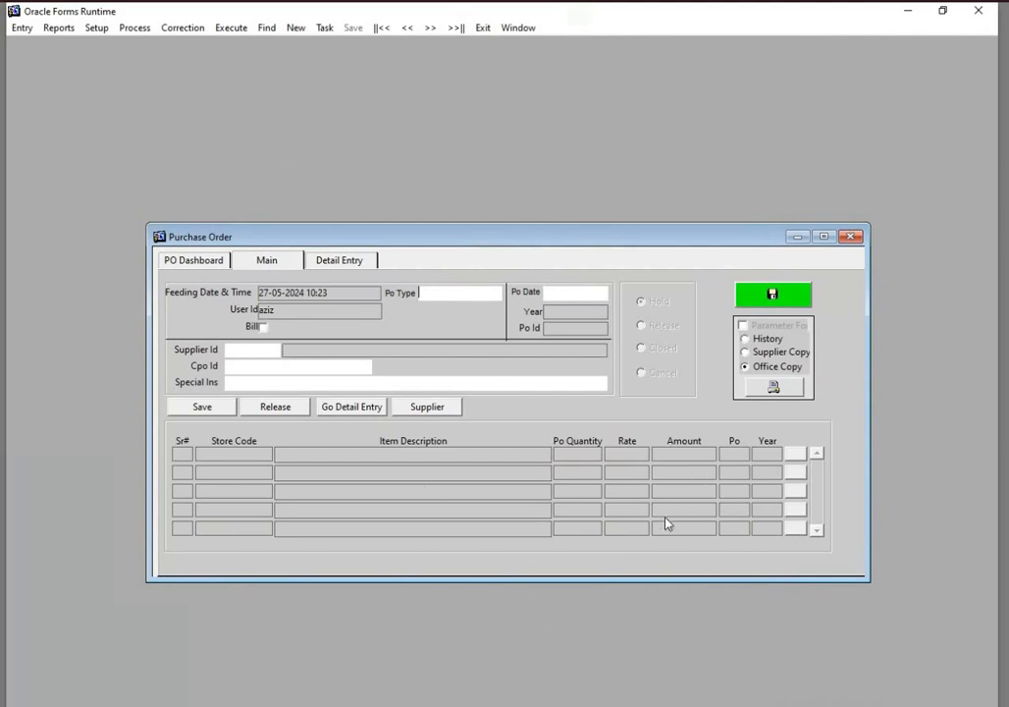
click(482, 29)
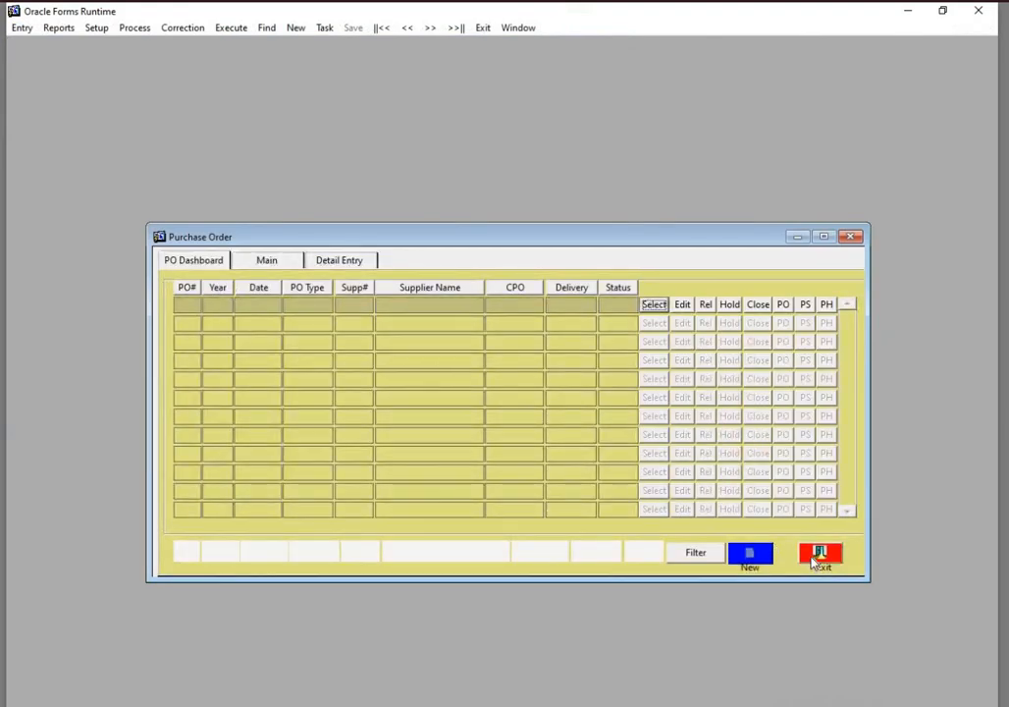
List all purchase orders without criteria and try to edit the first closed SURGICAL order dated 25-07-06
click(703, 553)
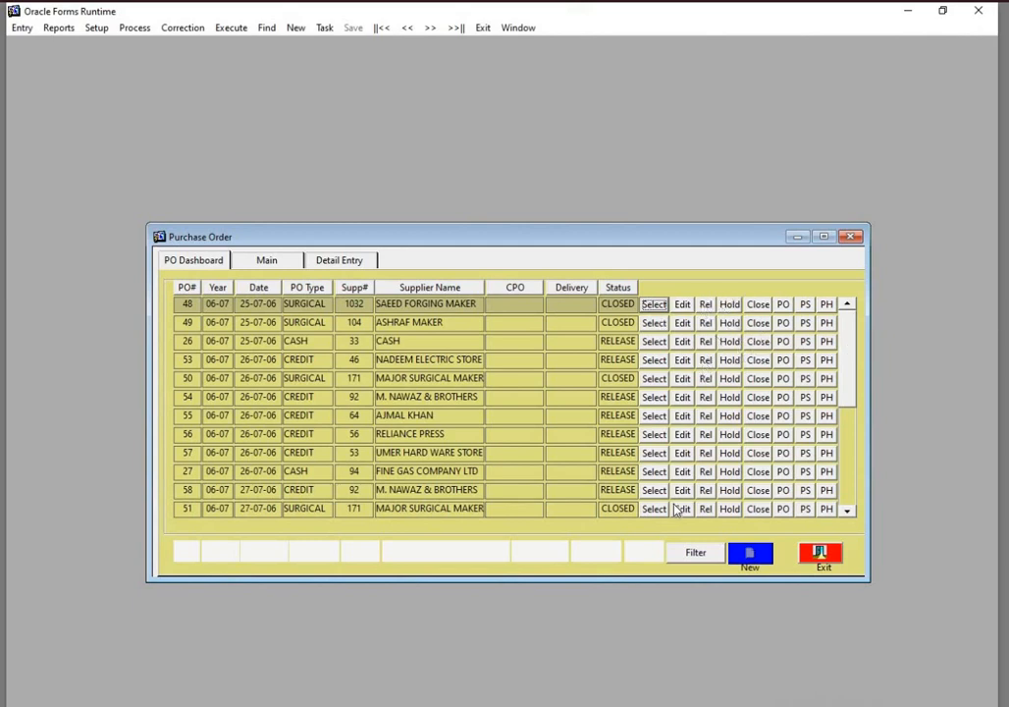
click(682, 305)
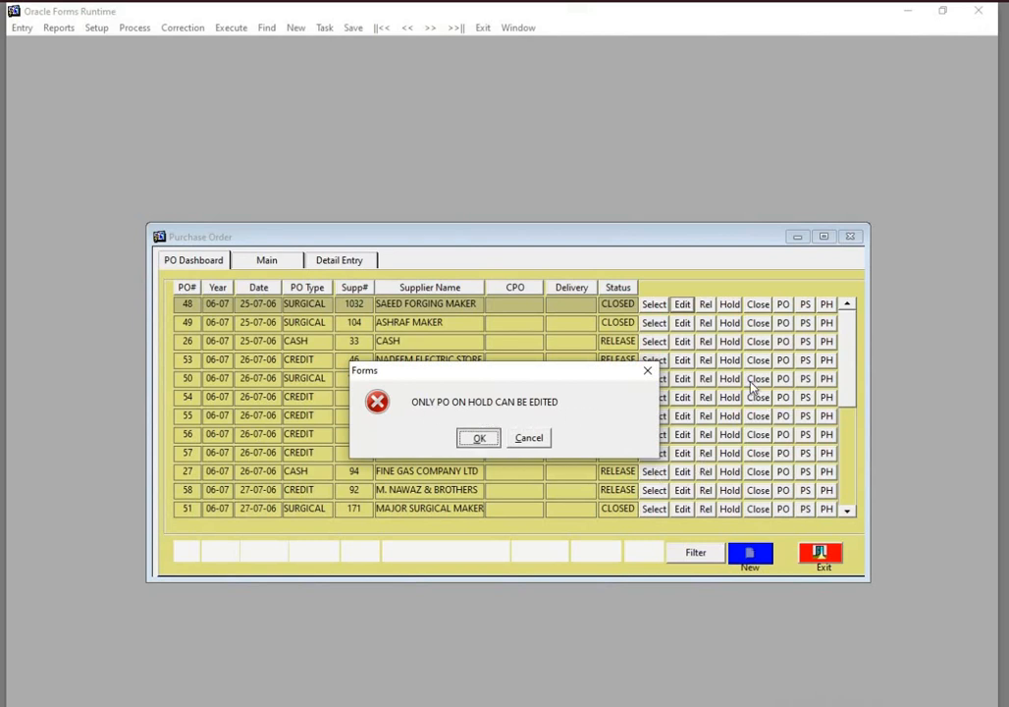
key(Return)
Sort the purchase orders by status and filter them to status HOLD
click(610, 287)
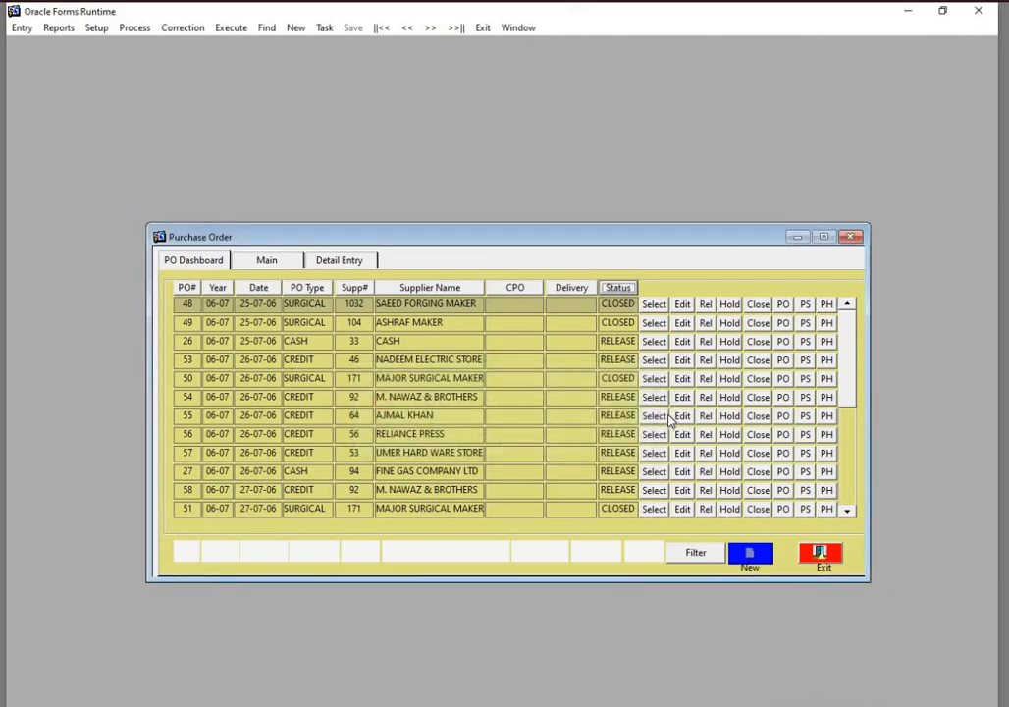
click(610, 287)
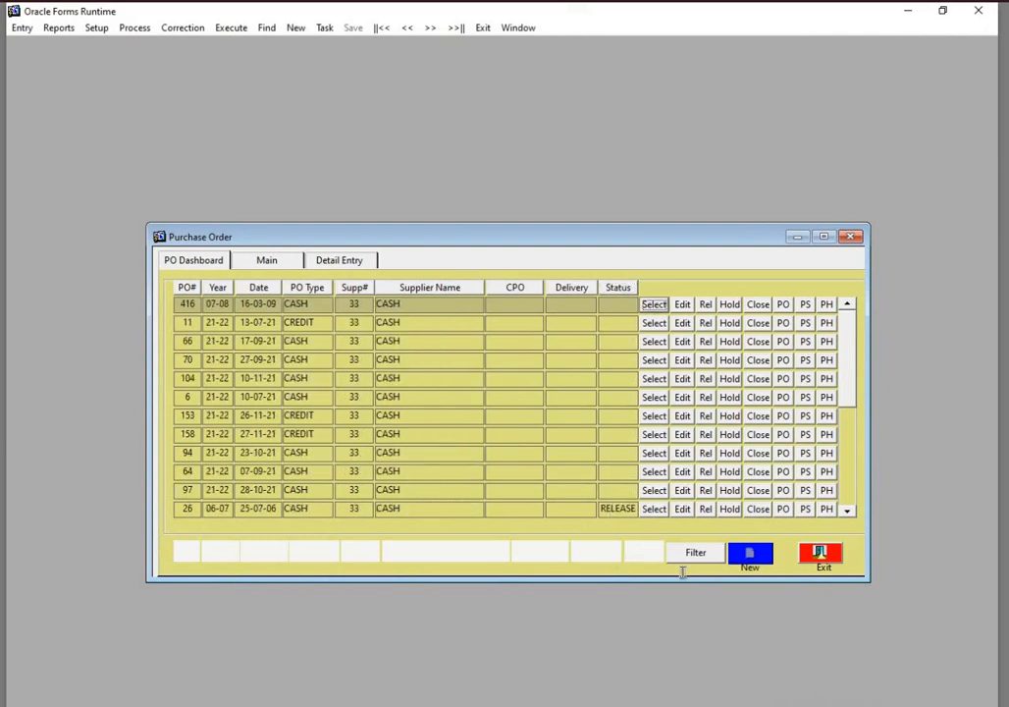
click(652, 554)
text(HOLD)
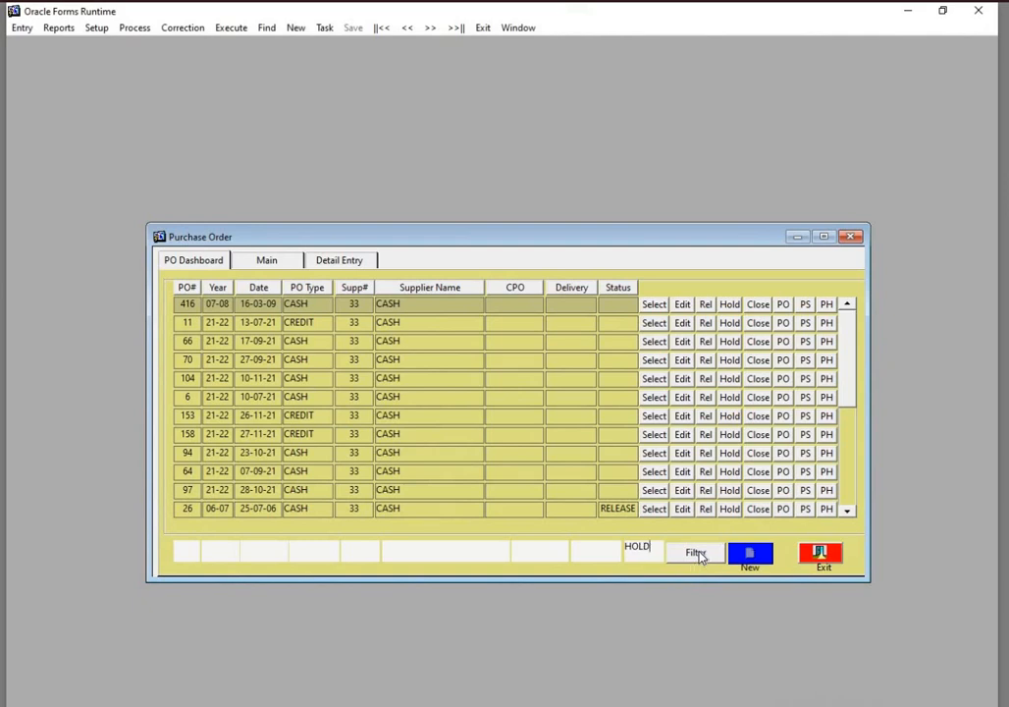
click(700, 557)
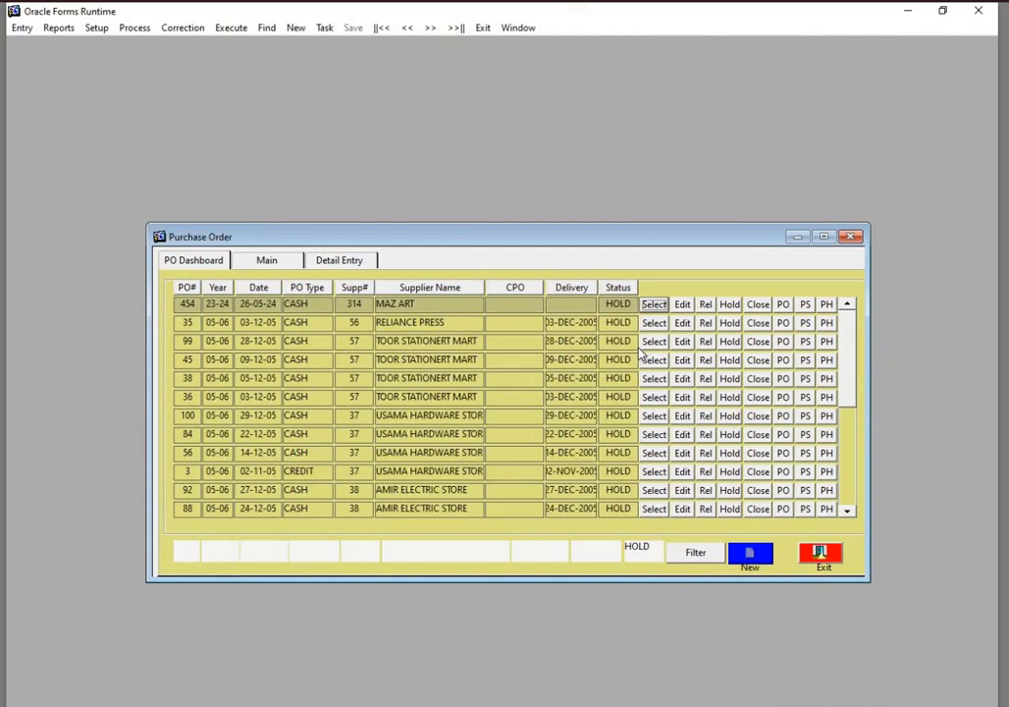
Open the held MAZ ART cash order dated 26-05-24 for editing, and release it from the dashboard
click(683, 305)
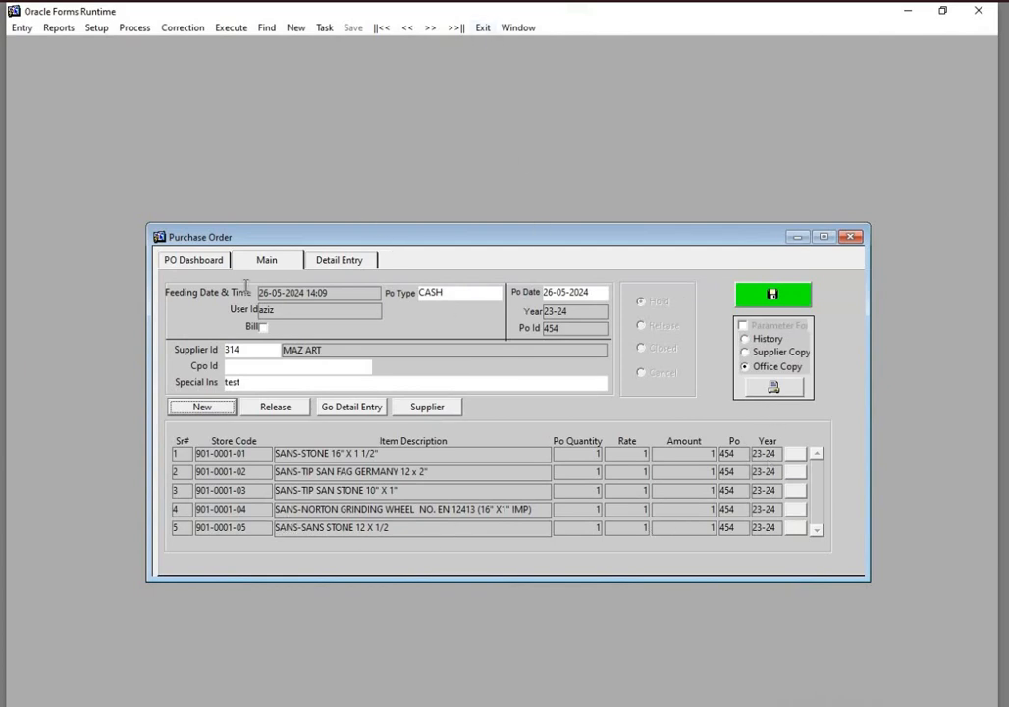
click(201, 263)
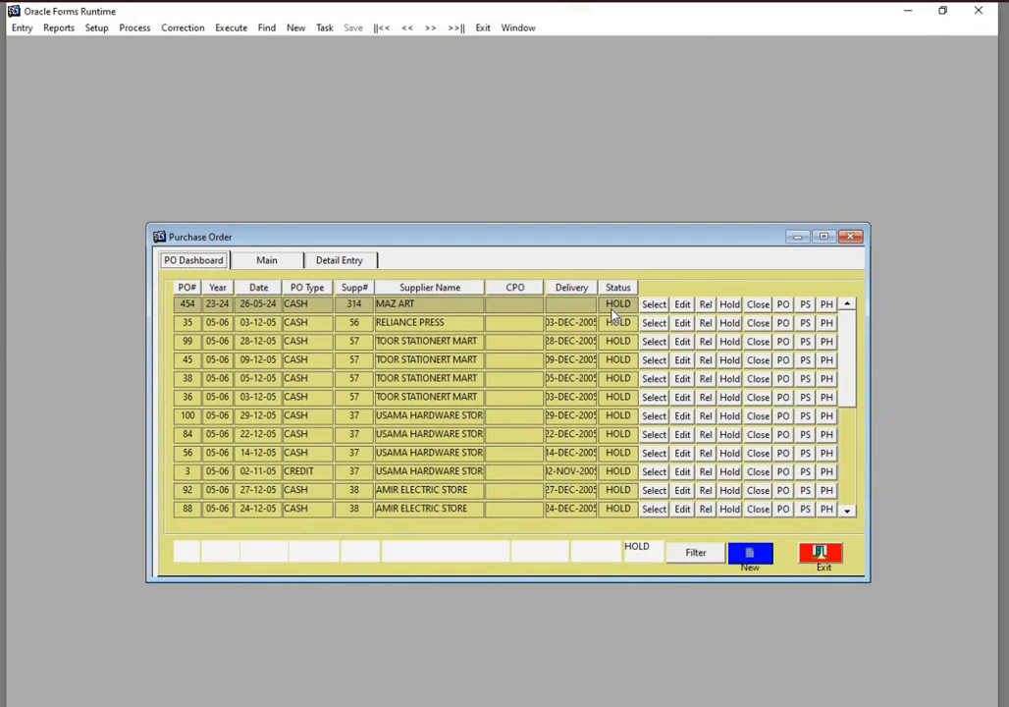
click(705, 306)
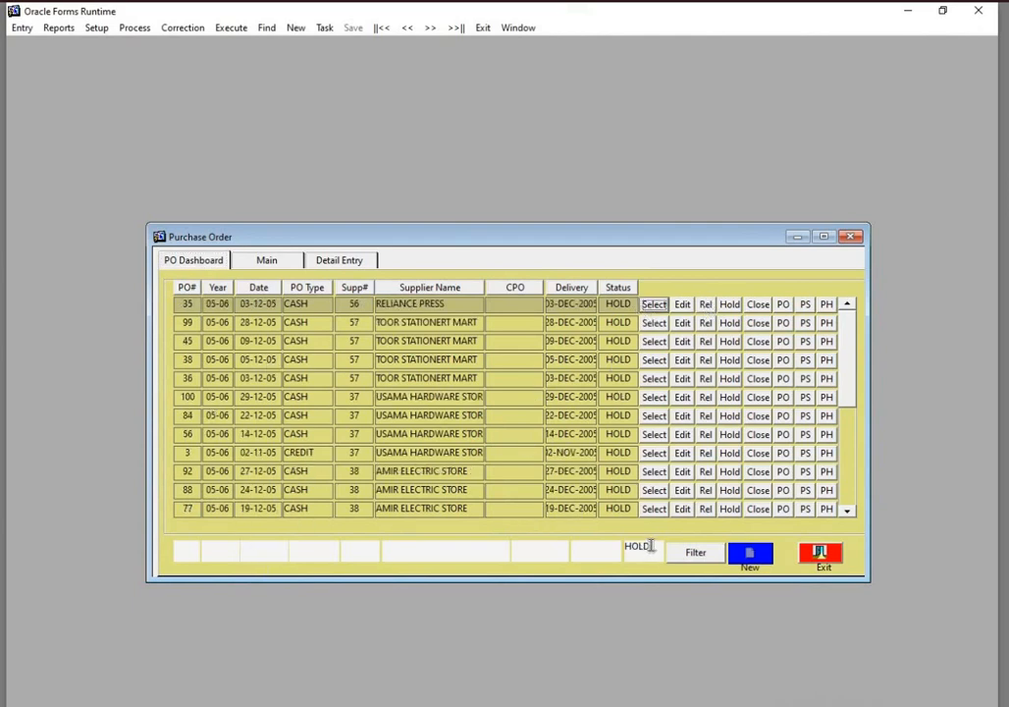
Replace the HOLD criterion with year 23-24 and put the MAZ ART cash order dated 26-05-24 on hold
click(633, 546)
drag(652, 546, 606, 548)
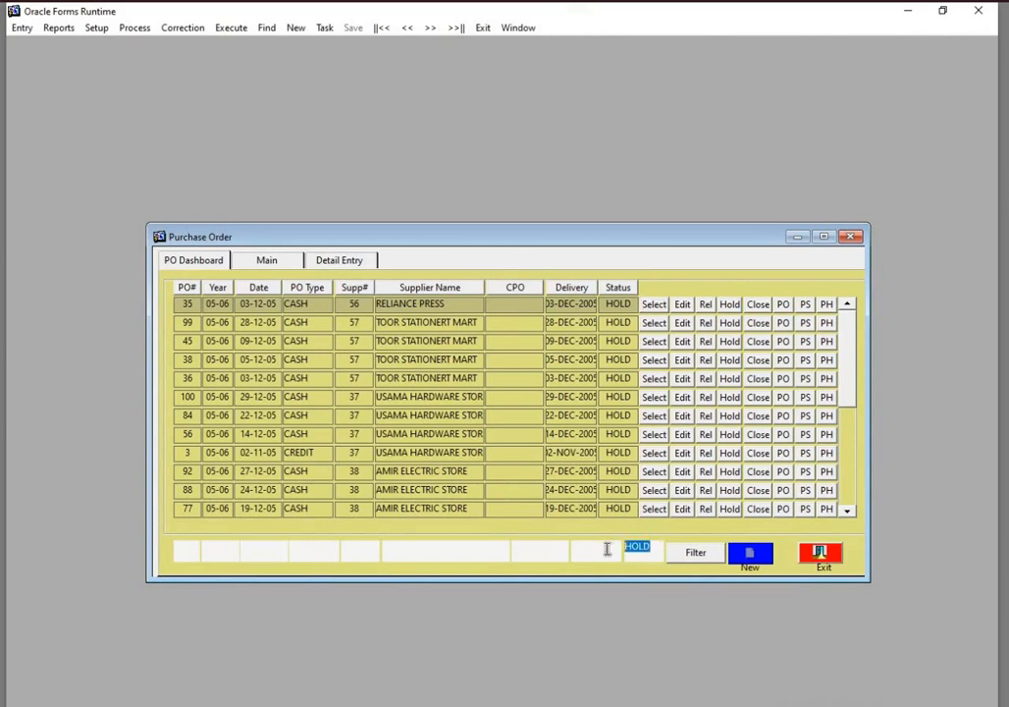
key(End)
key(BackSpace)
key(BackSpace)
key(BackSpace)
key(BackSpace)
click(207, 552)
text(23-24)
click(695, 554)
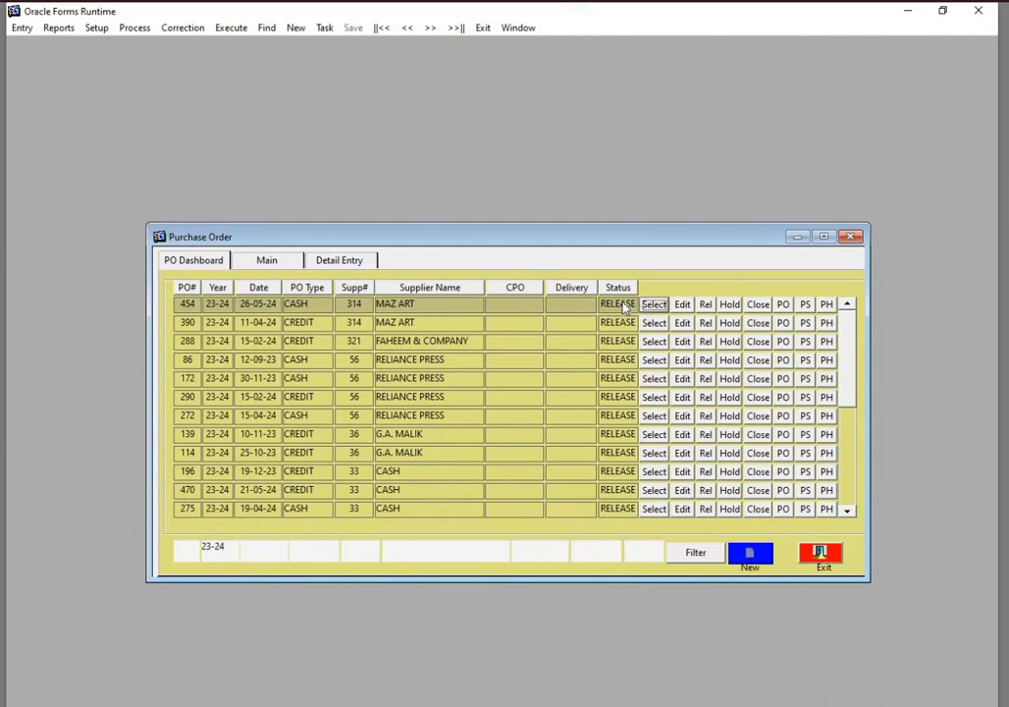
click(728, 307)
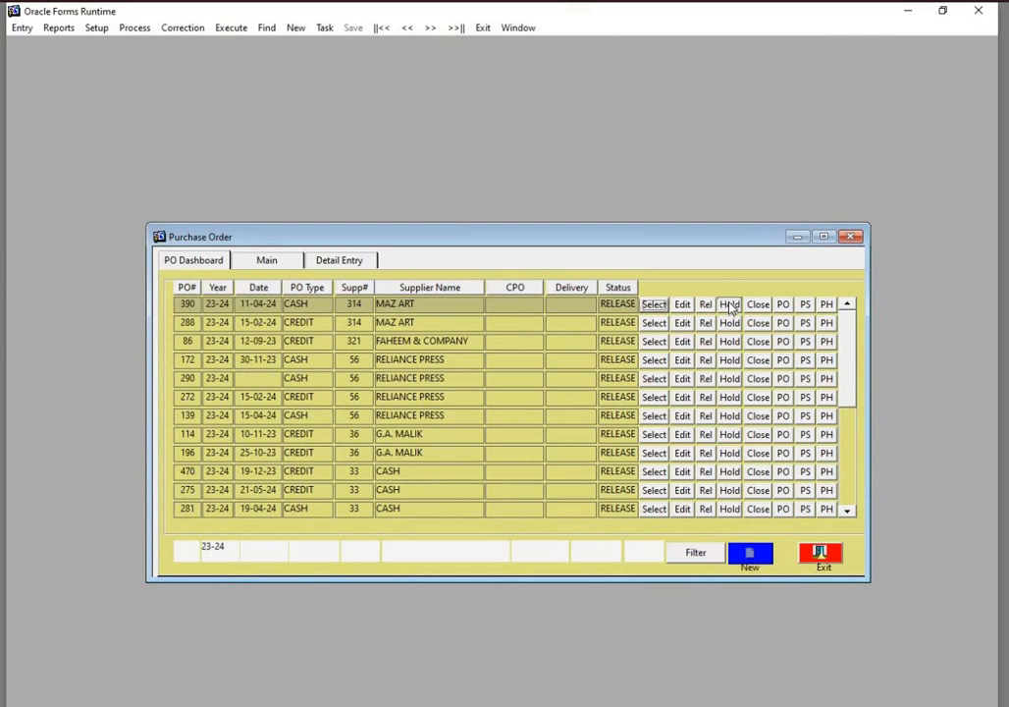